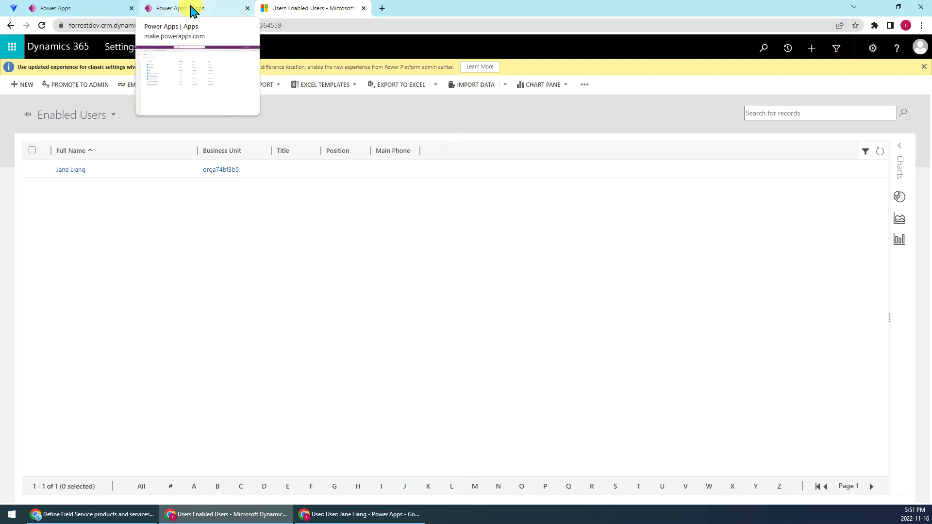
Leave the Dynamics 365 Enabled Users view for the Power Apps Apps list
{"action": "left_click", "coordinate": [192, 10]}
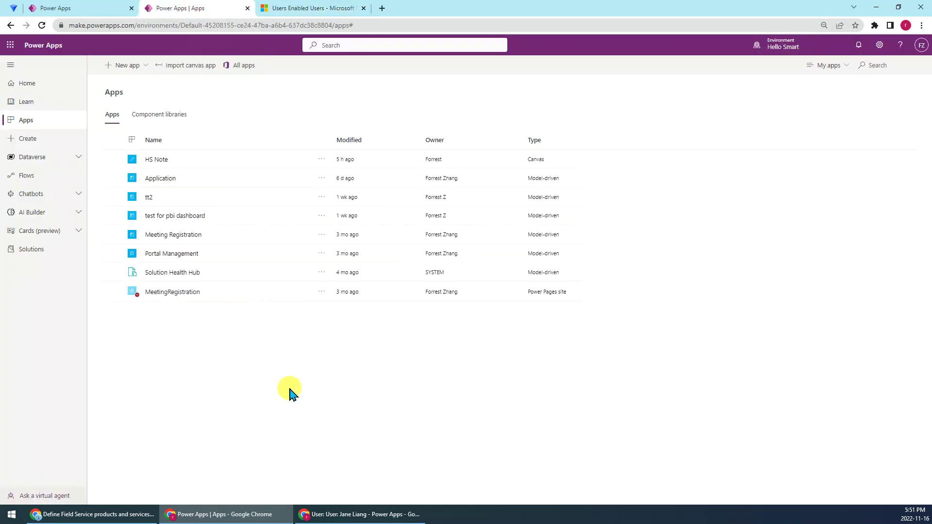
{"action": "left_click", "coordinate": [914, 47]}
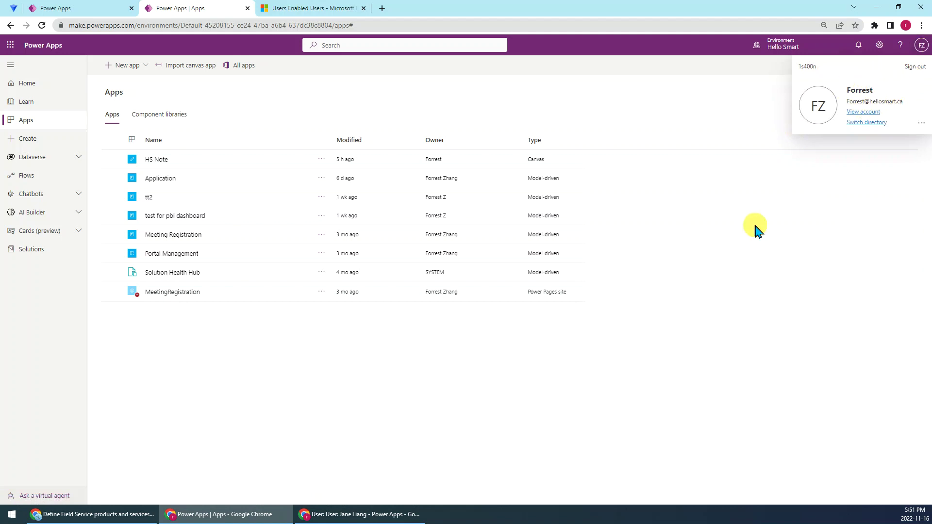
{"action": "left_click", "coordinate": [325, 385]}
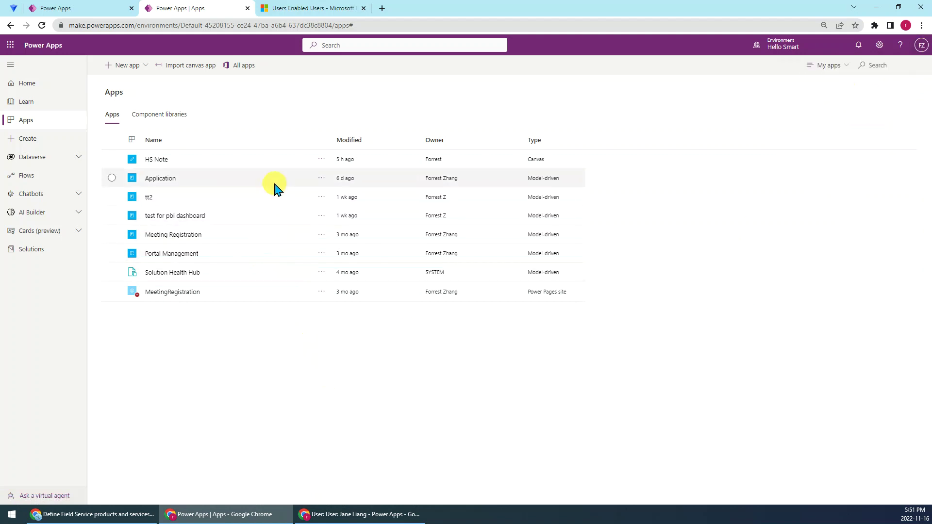
{"action": "left_click", "coordinate": [293, 8]}
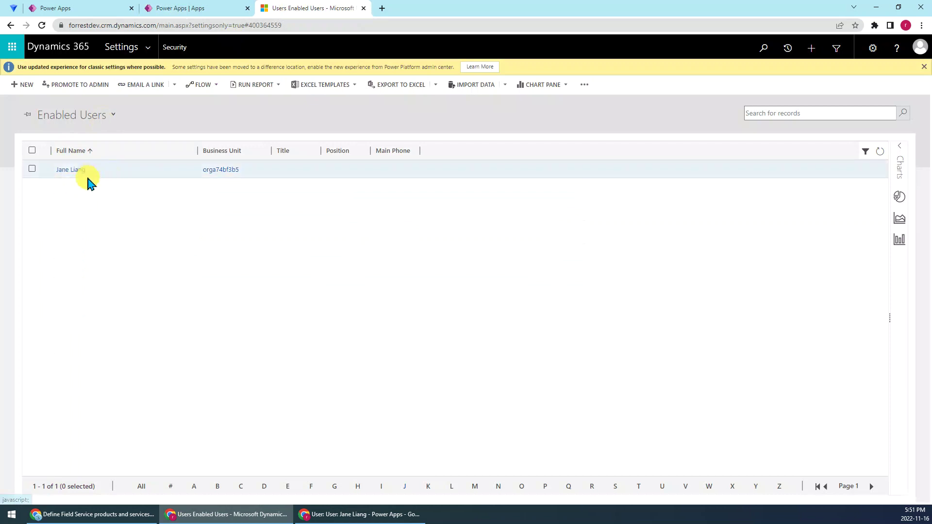
{"action": "left_click", "coordinate": [185, 9]}
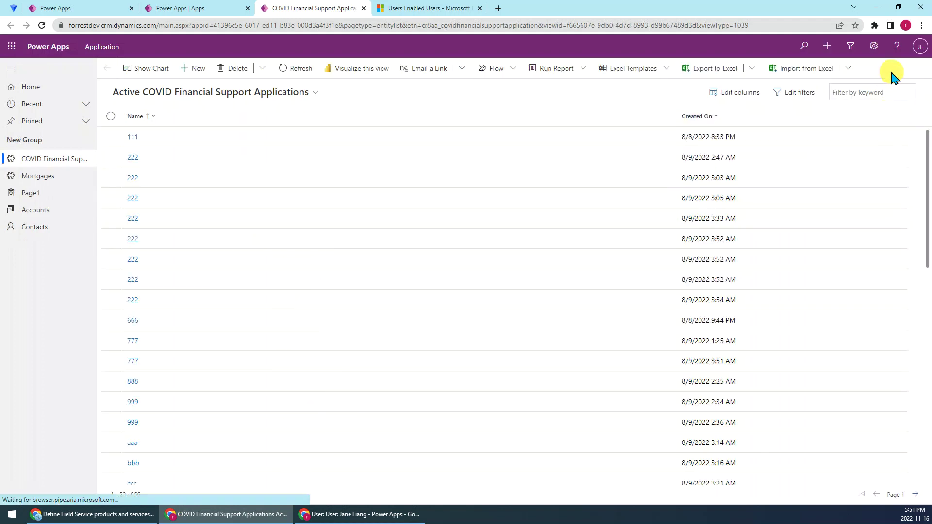
Check the account panel for the impersonated user, then close the Application app's tab
{"action": "left_click", "coordinate": [920, 48]}
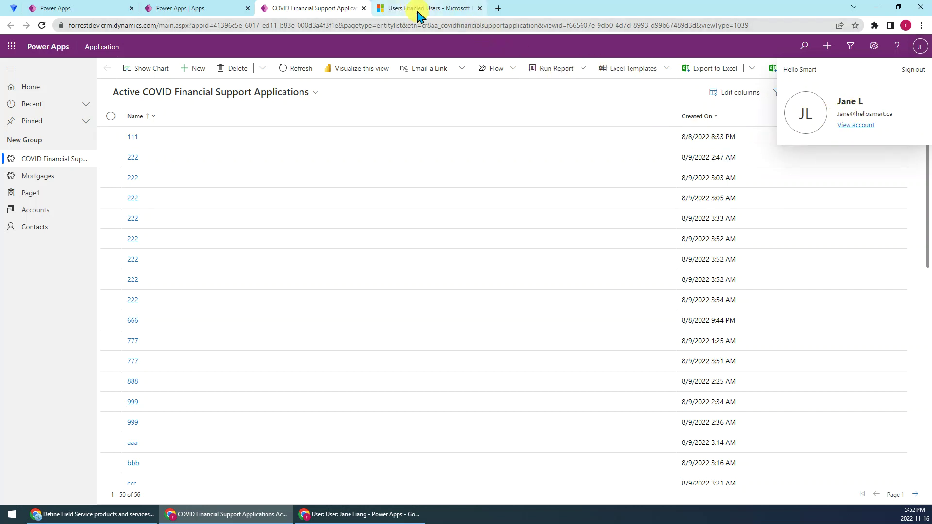
{"action": "left_click", "coordinate": [363, 9]}
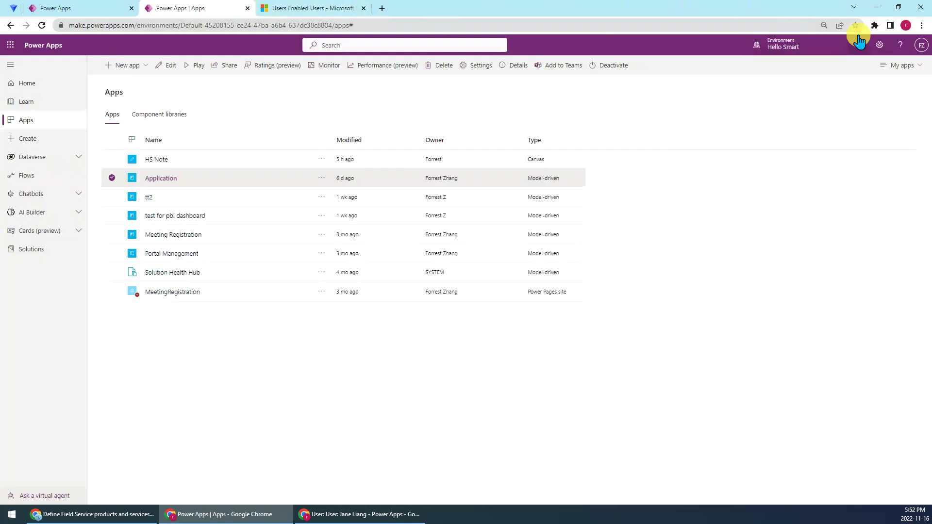
Remove the ModHeader extension from Chrome through the Extensions menu and confirm the removal
{"action": "left_click", "coordinate": [874, 25]}
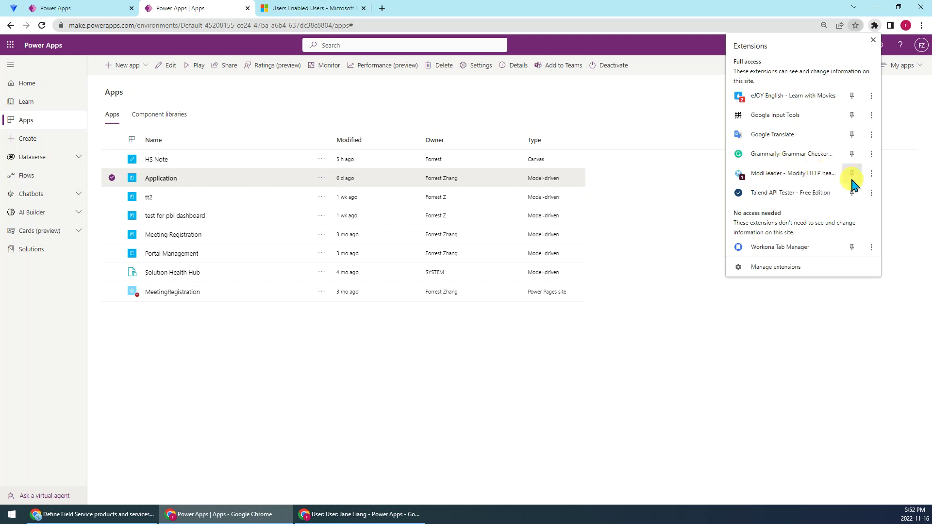
{"action": "left_click", "coordinate": [871, 173]}
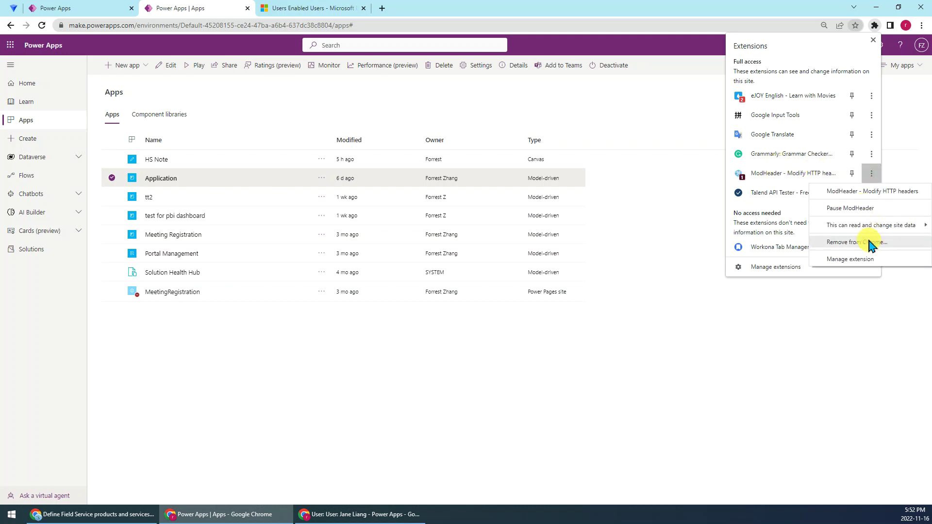
{"action": "left_click", "coordinate": [869, 242]}
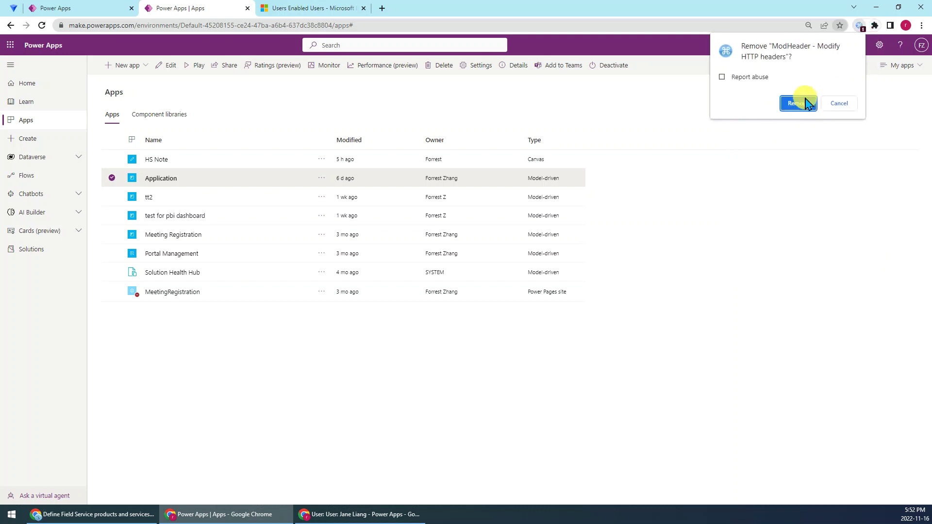
{"action": "left_click", "coordinate": [799, 103]}
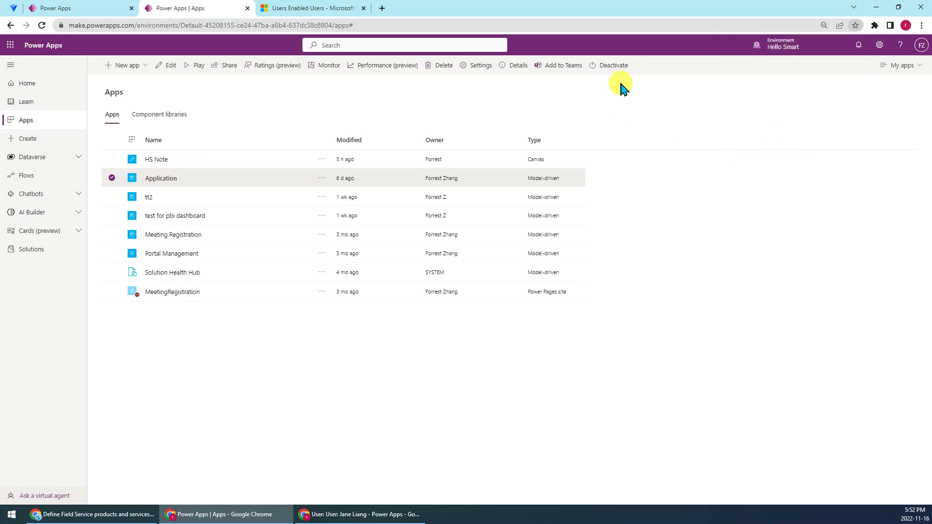
{"action": "left_click", "coordinate": [782, 374]}
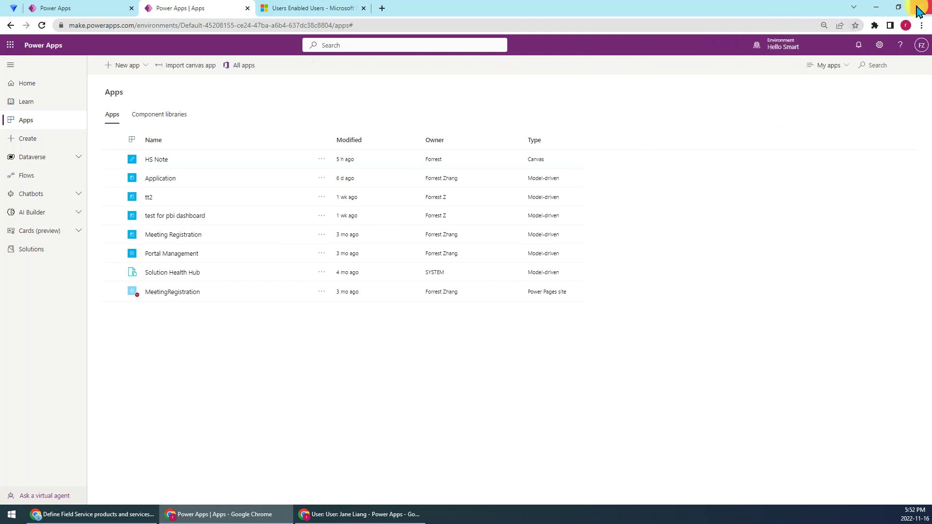
{"action": "left_click", "coordinate": [875, 25]}
Go from Manage extensions to the Chrome Web Store and search for 'modheader'
{"action": "left_click", "coordinate": [772, 247]}
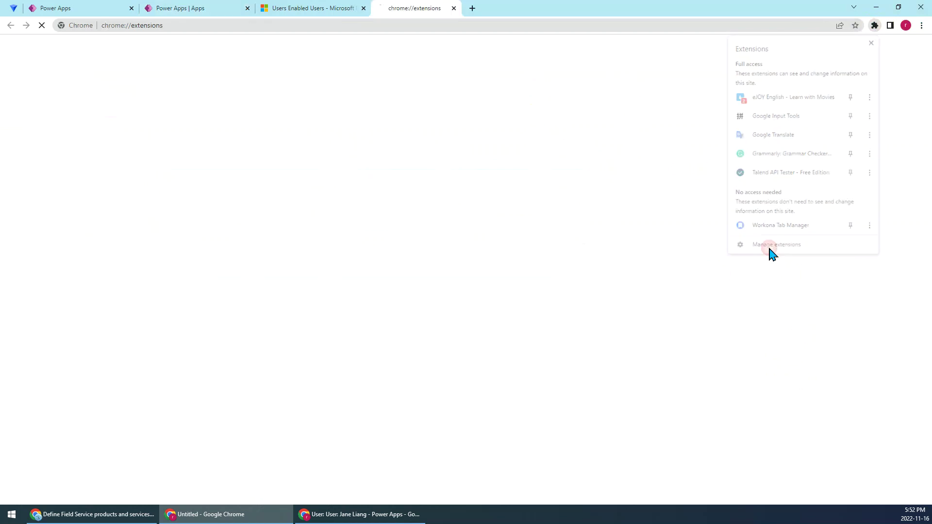
{"action": "left_click", "coordinate": [15, 47]}
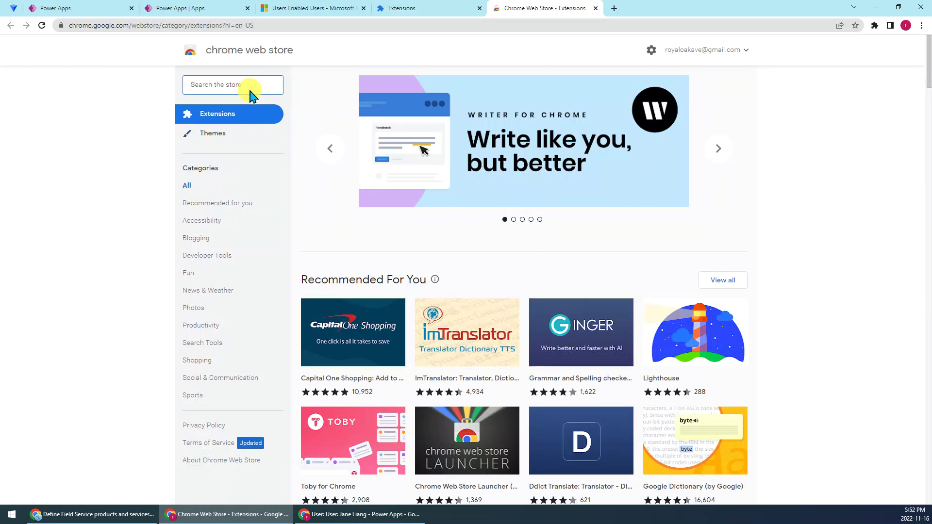
{"action": "type", "text": "modhe"}
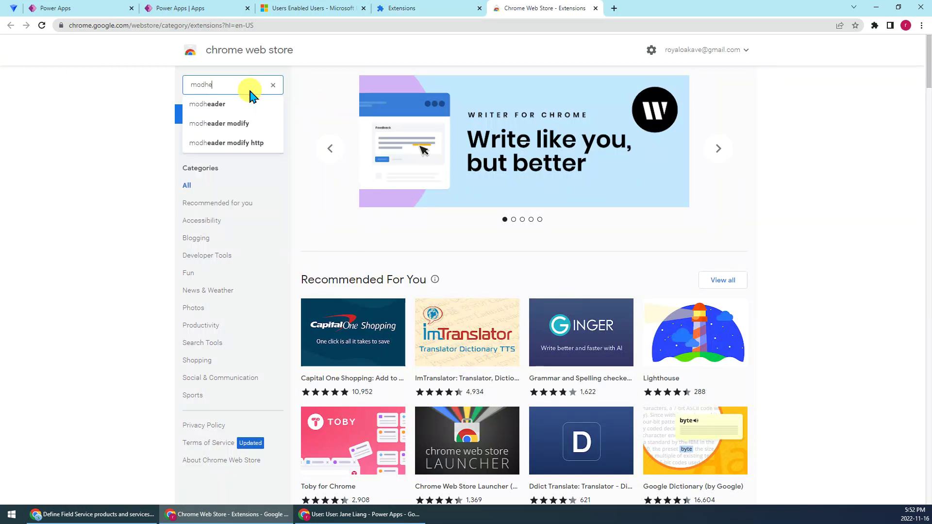
{"action": "type", "text": "ader"}
{"action": "key", "text": "Return"}
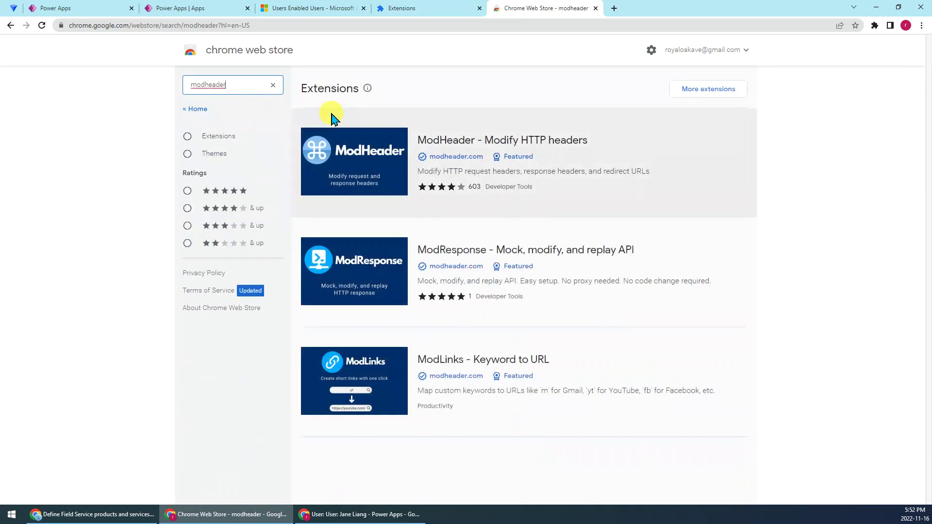
Install ModHeader - Modify HTTP headers in Chrome and close its welcome page
{"action": "left_click", "coordinate": [367, 156]}
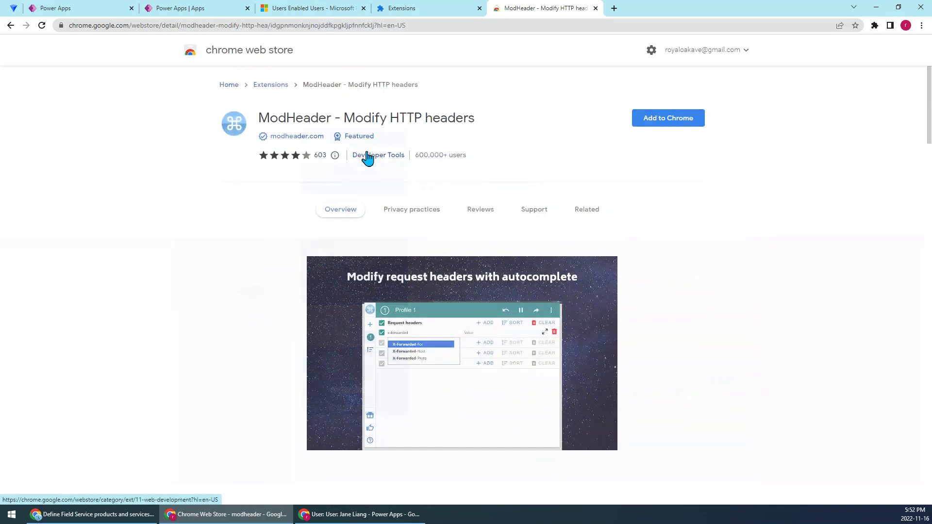
{"action": "left_click", "coordinate": [664, 121]}
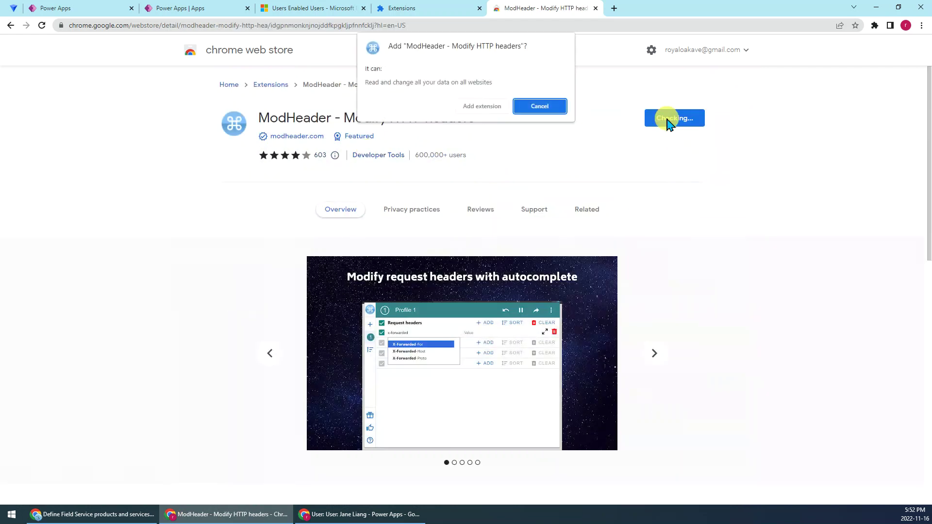
{"action": "left_click", "coordinate": [490, 107]}
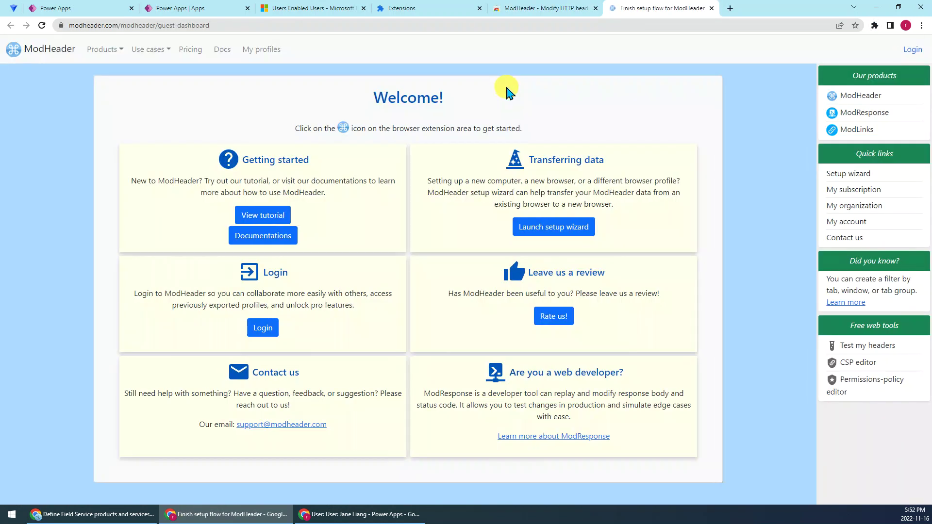
{"action": "left_click", "coordinate": [712, 8]}
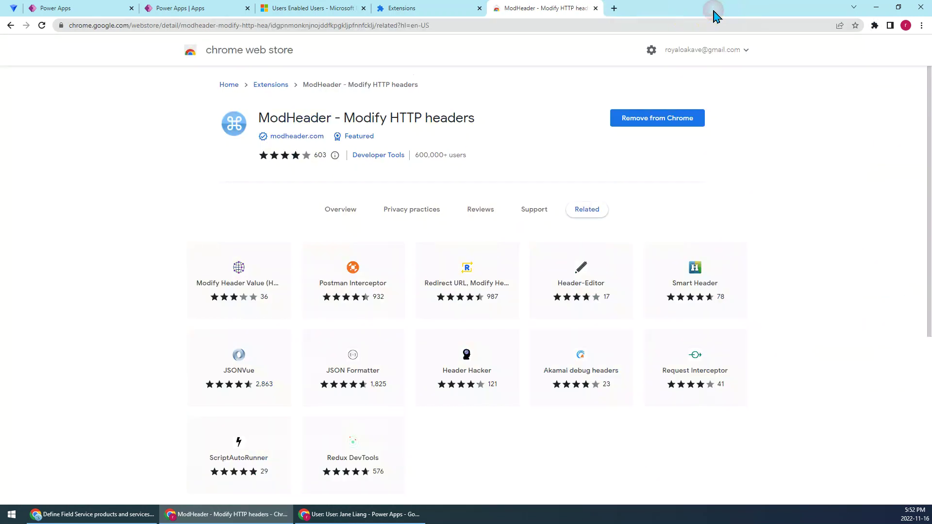
Close the store and extensions tabs, view the Power Apps settings panel, and return to Enabled Users
{"action": "left_click", "coordinate": [595, 9]}
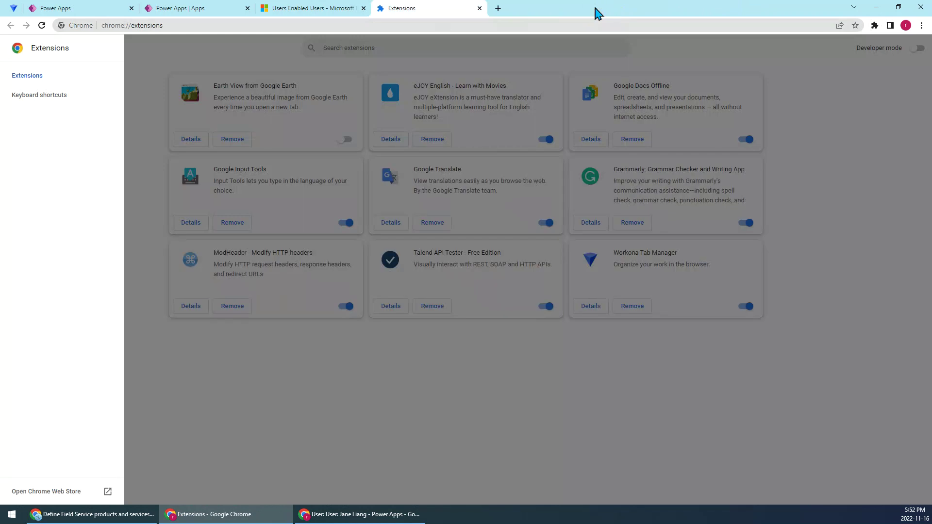
{"action": "left_click", "coordinate": [480, 8]}
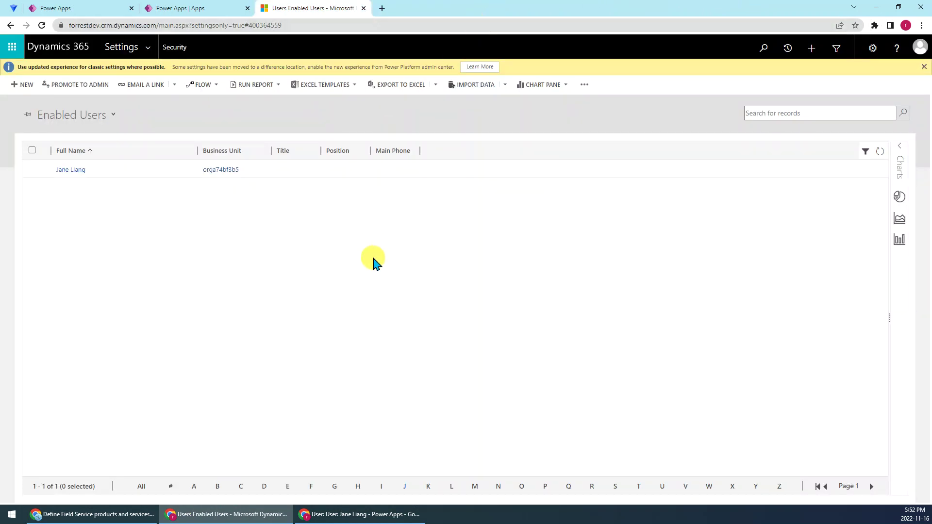
{"action": "left_click", "coordinate": [183, 8]}
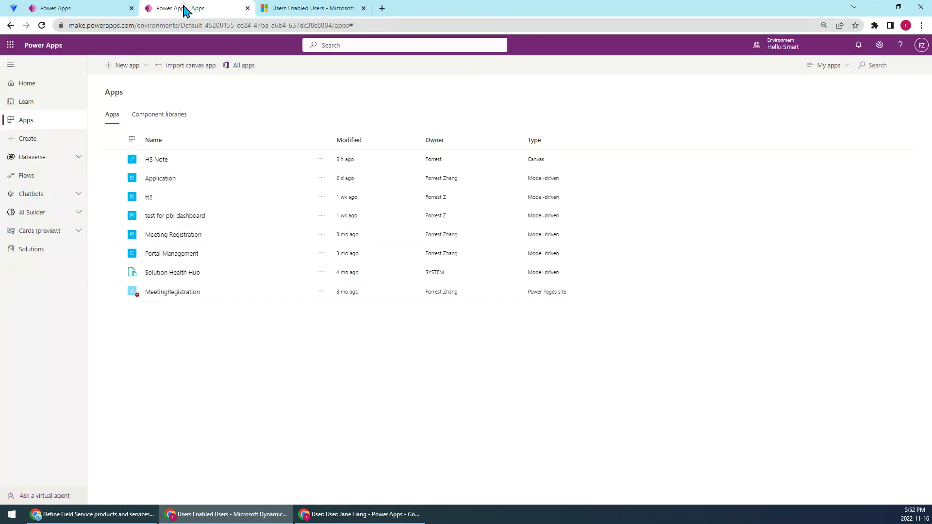
{"action": "left_click", "coordinate": [879, 48]}
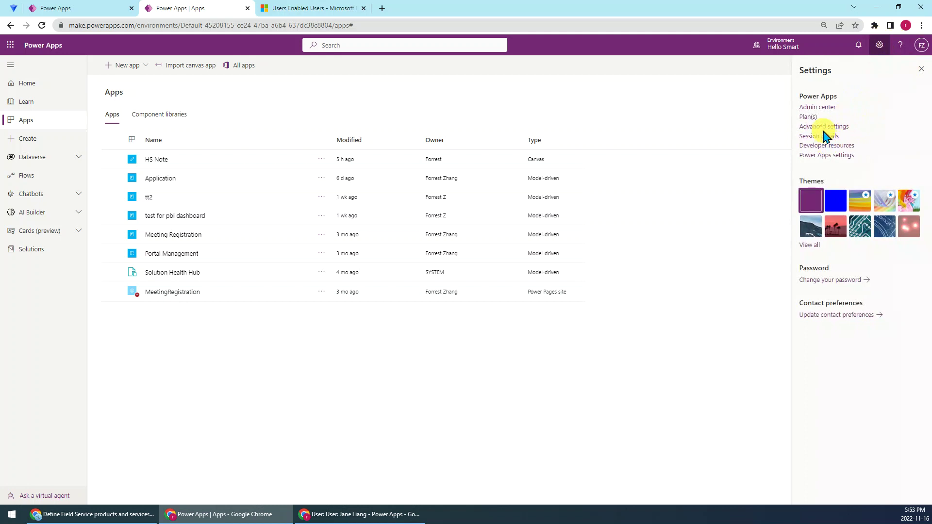
{"action": "left_click", "coordinate": [281, 8]}
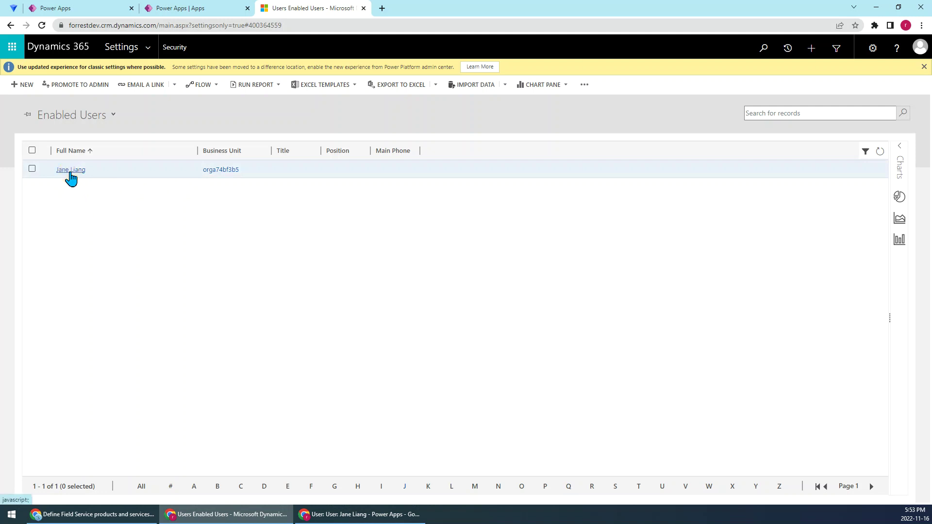
Open the enabled user's record in a new window and select its record id in the URL
{"action": "right_click", "coordinate": [71, 177]}
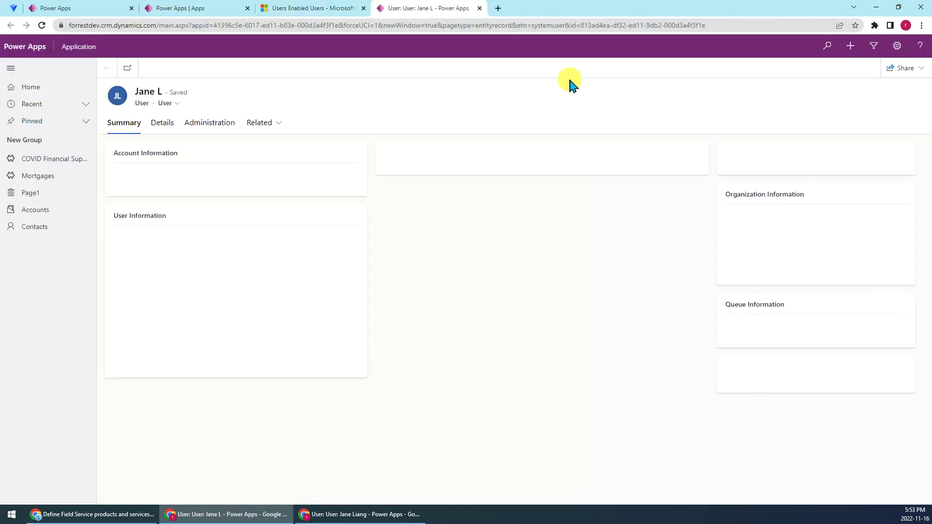
{"action": "left_click", "coordinate": [582, 24]}
{"action": "left_click", "coordinate": [575, 24]}
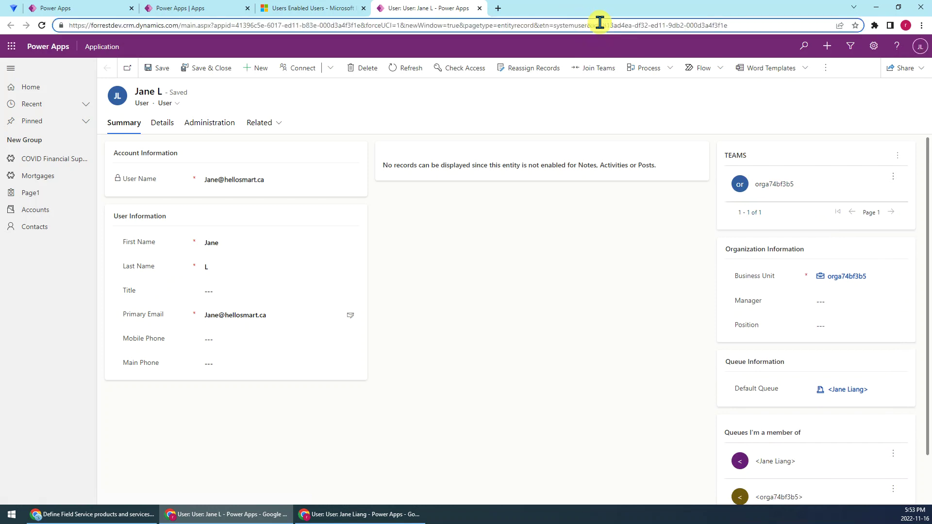
{"action": "left_click_drag", "start_coordinate": [602, 25], "coordinate": [738, 27]}
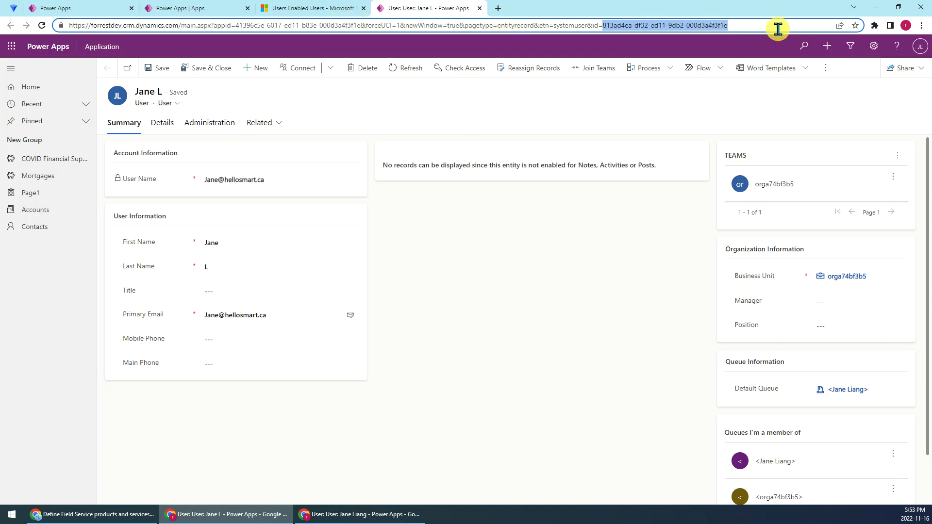
In ModHeader's request header editor, set the header name to MSCRMCallerId
{"action": "left_click", "coordinate": [875, 26]}
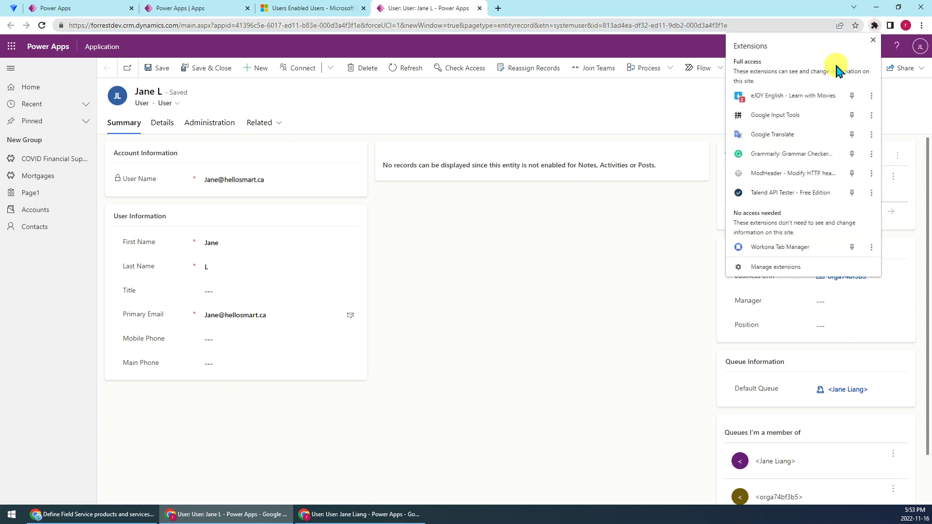
{"action": "left_click", "coordinate": [777, 176]}
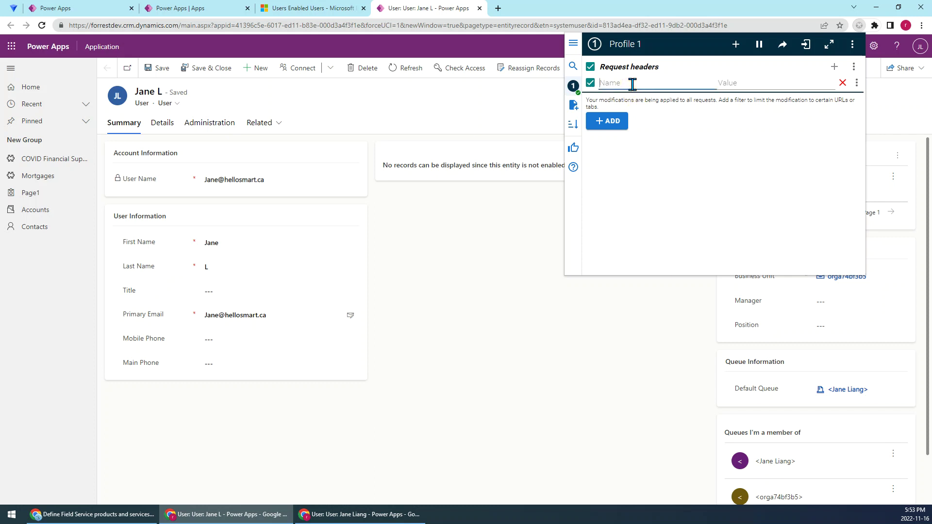
{"action": "left_click", "coordinate": [631, 85]}
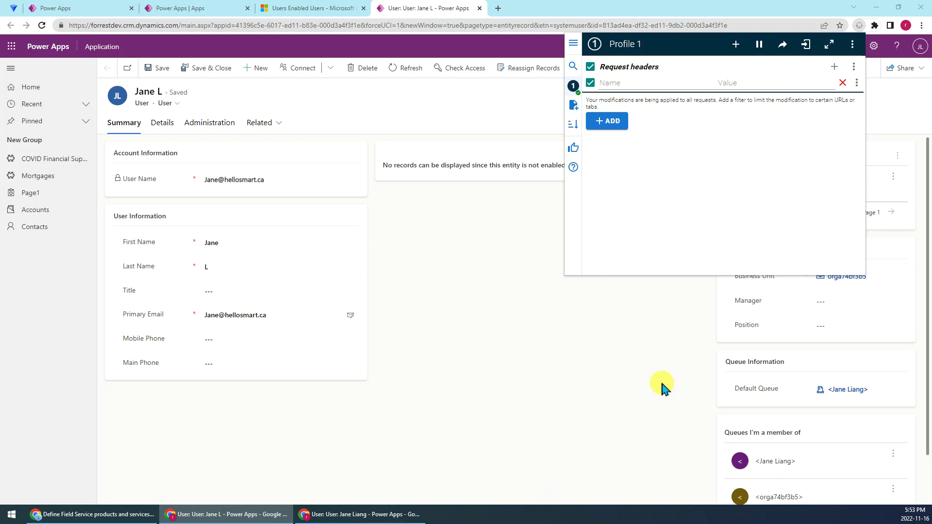
{"action": "left_click", "coordinate": [640, 85]}
{"action": "left_click", "coordinate": [618, 88]}
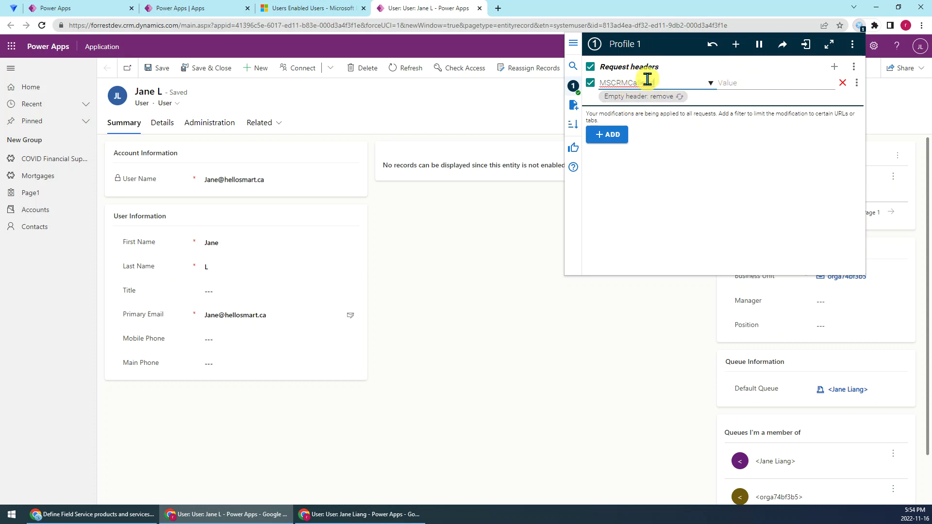
{"action": "left_click", "coordinate": [731, 83]}
{"action": "left_click", "coordinate": [732, 82]}
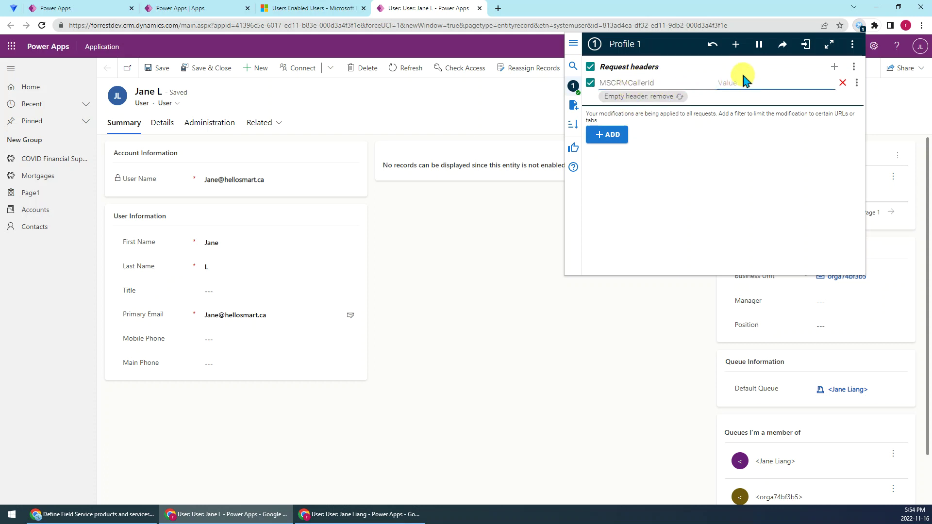
Copy the user's record id from the URL and paste it as the MSCRMCallerId value
{"action": "double_click", "coordinate": [629, 24]}
{"action": "key", "text": "ctrl+c"}
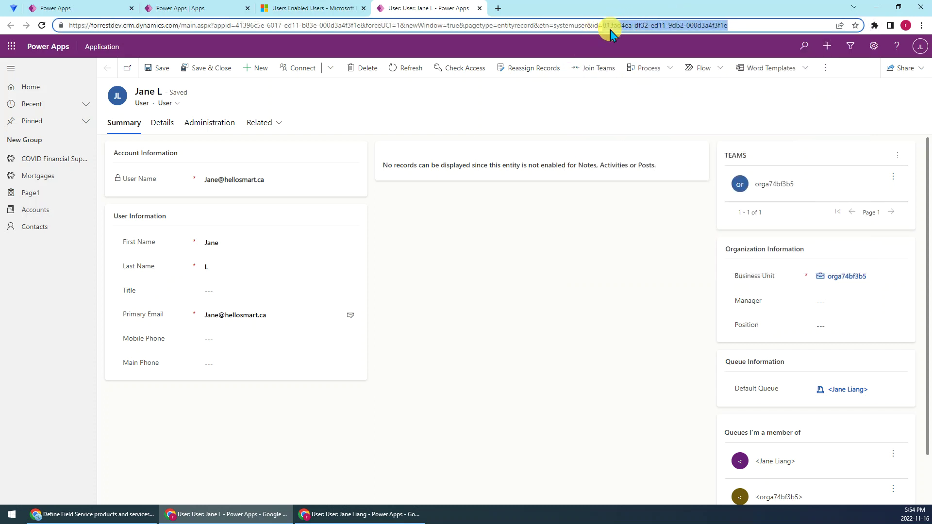
{"action": "left_click", "coordinate": [875, 26]}
{"action": "left_click", "coordinate": [762, 175]}
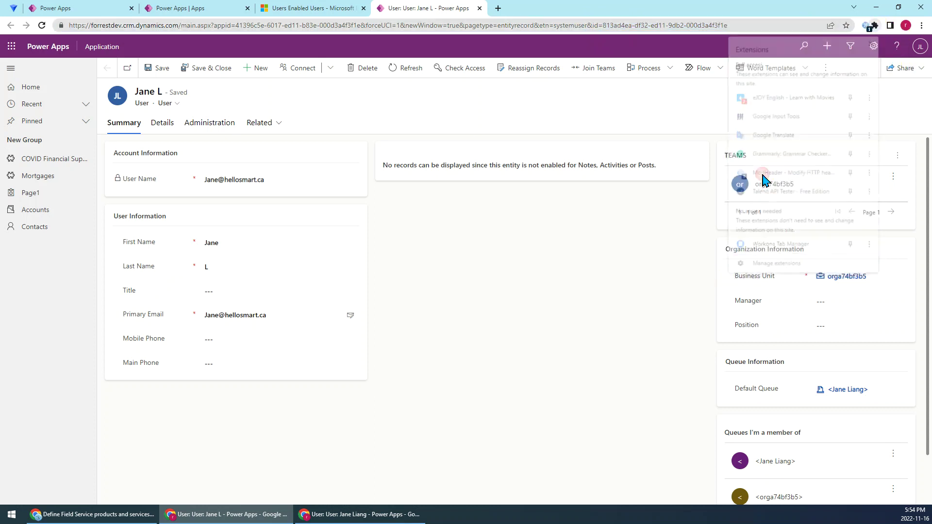
{"action": "left_click", "coordinate": [752, 81]}
{"action": "key", "text": "ctrl+v"}
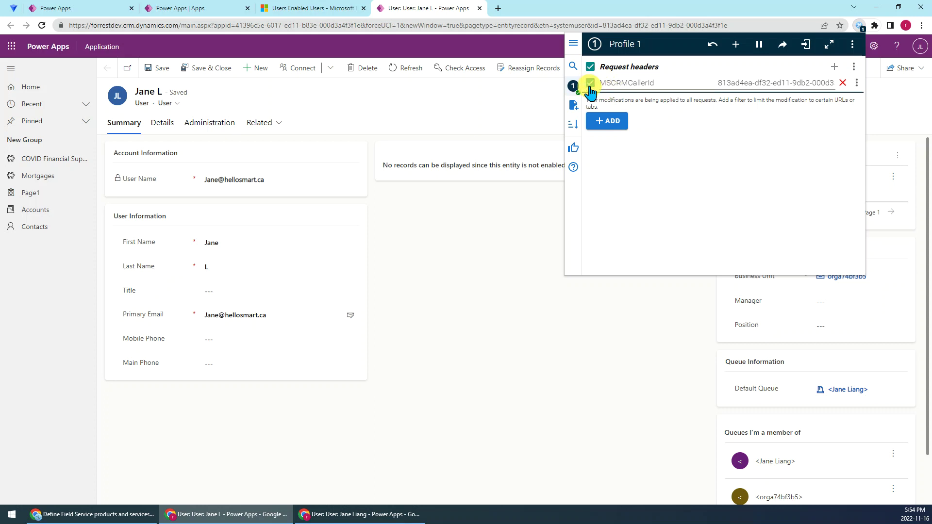
{"action": "left_click", "coordinate": [520, 299]}
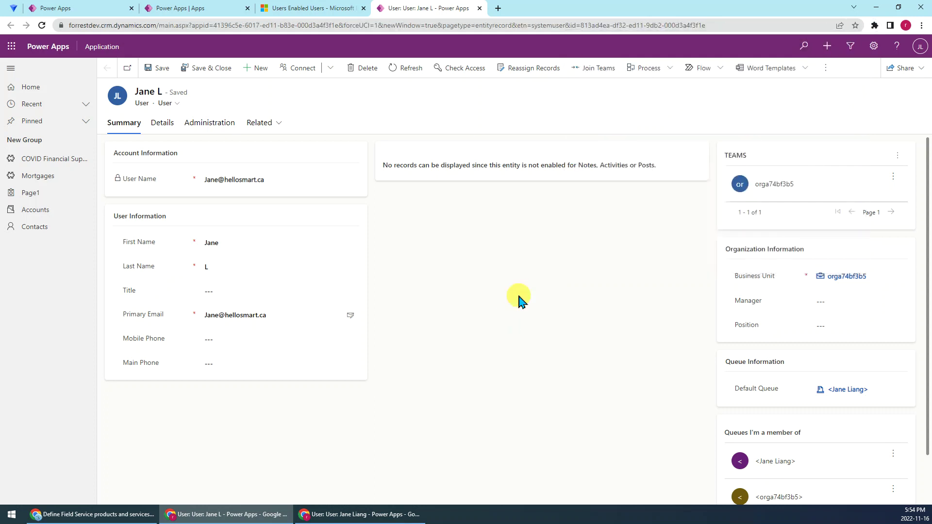
Close the user record tab, launch the Application app, and check which account is signed in
{"action": "left_click", "coordinate": [478, 8]}
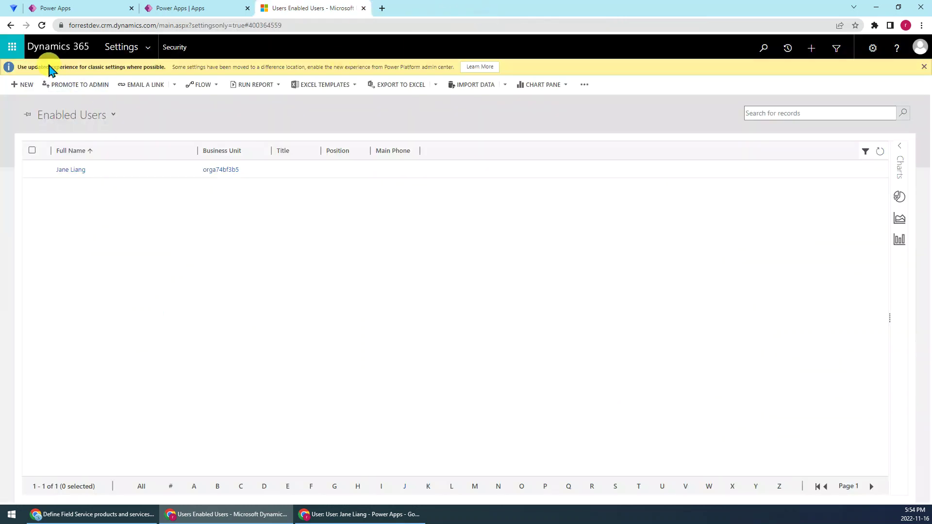
{"action": "left_click", "coordinate": [178, 12]}
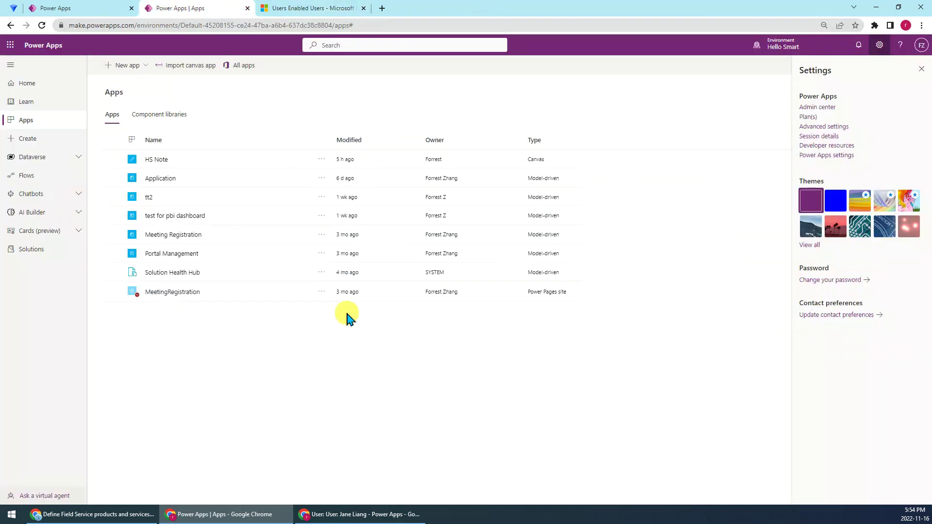
{"action": "left_click", "coordinate": [160, 179]}
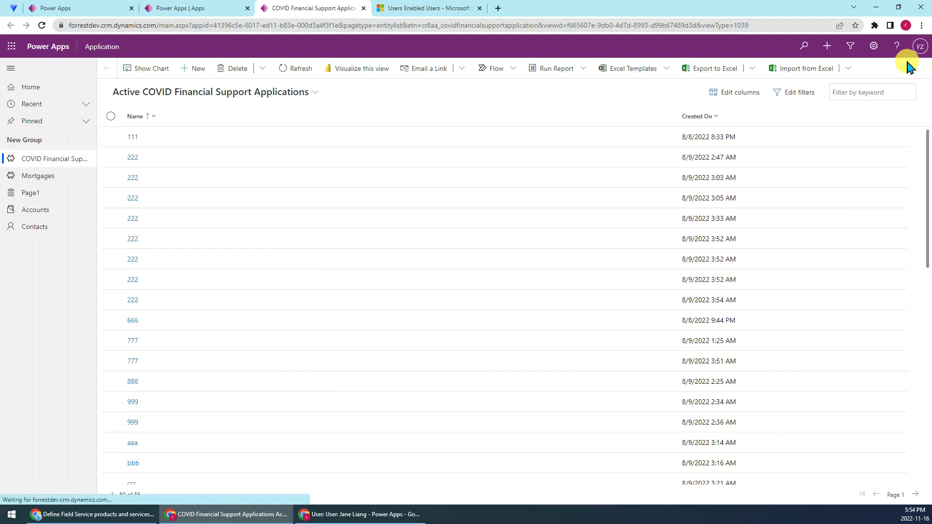
{"action": "left_click", "coordinate": [920, 49]}
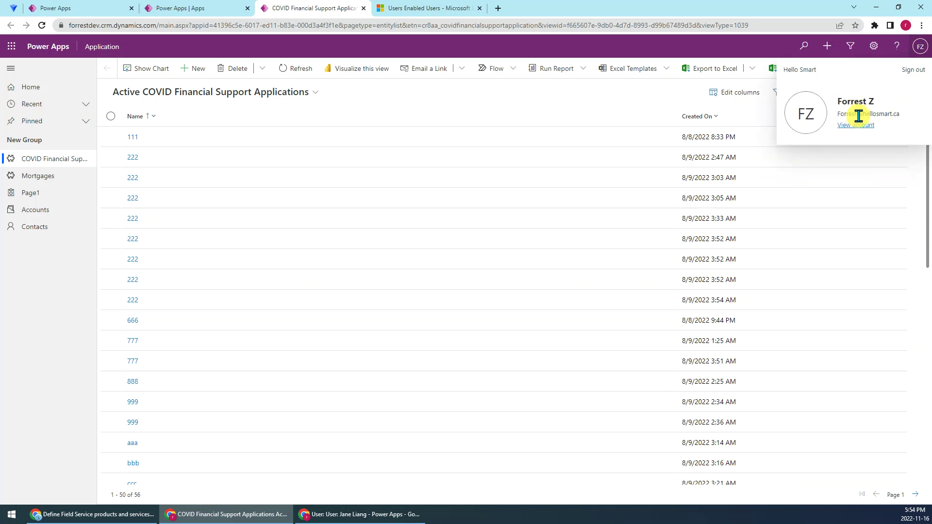
{"action": "key", "text": "Escape"}
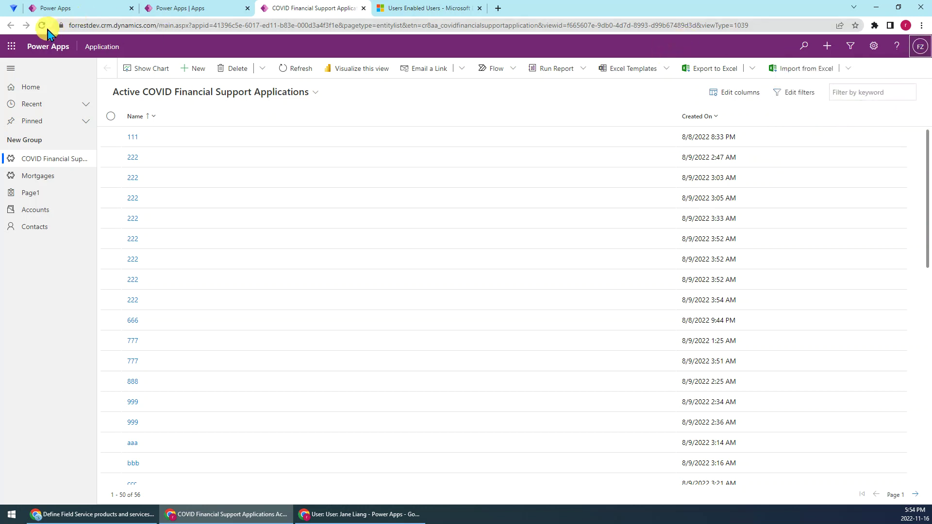
Reload the Application app and confirm the account panel now shows the impersonated enabled user
{"action": "left_click", "coordinate": [42, 26]}
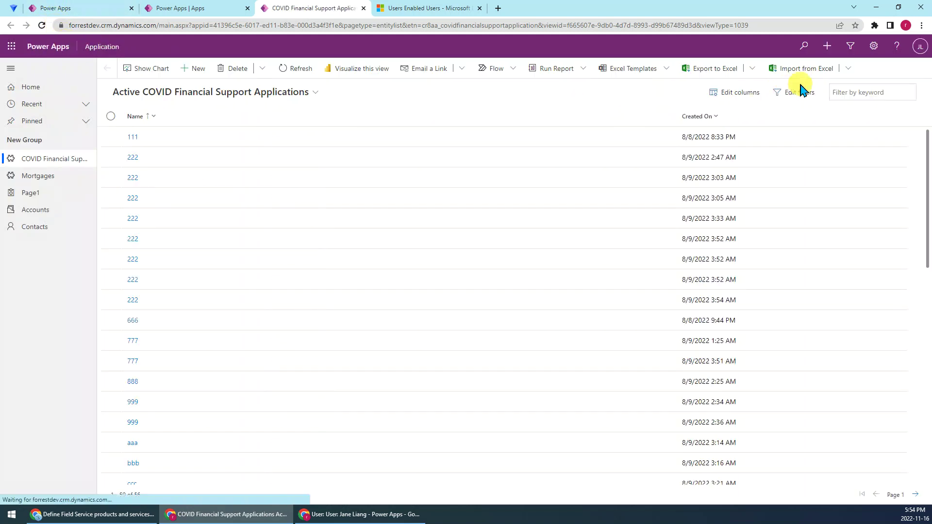
{"action": "left_click", "coordinate": [921, 50]}
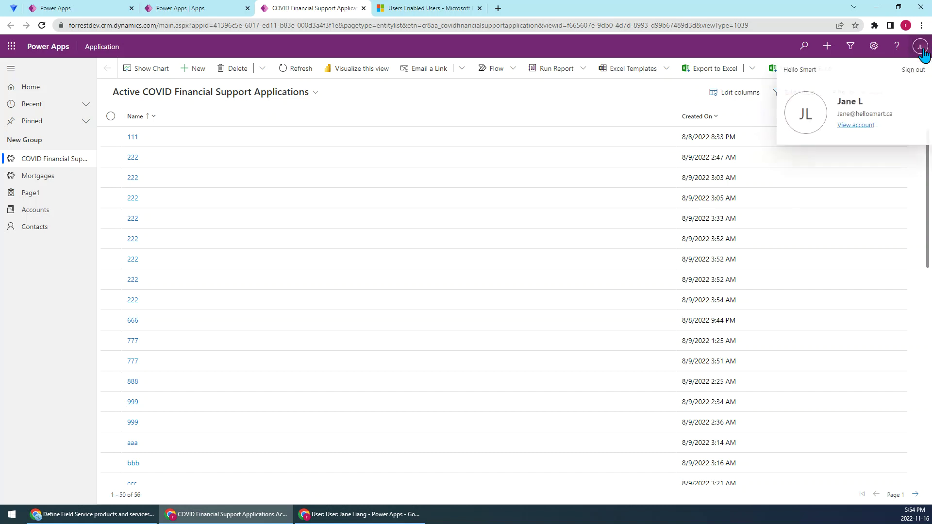